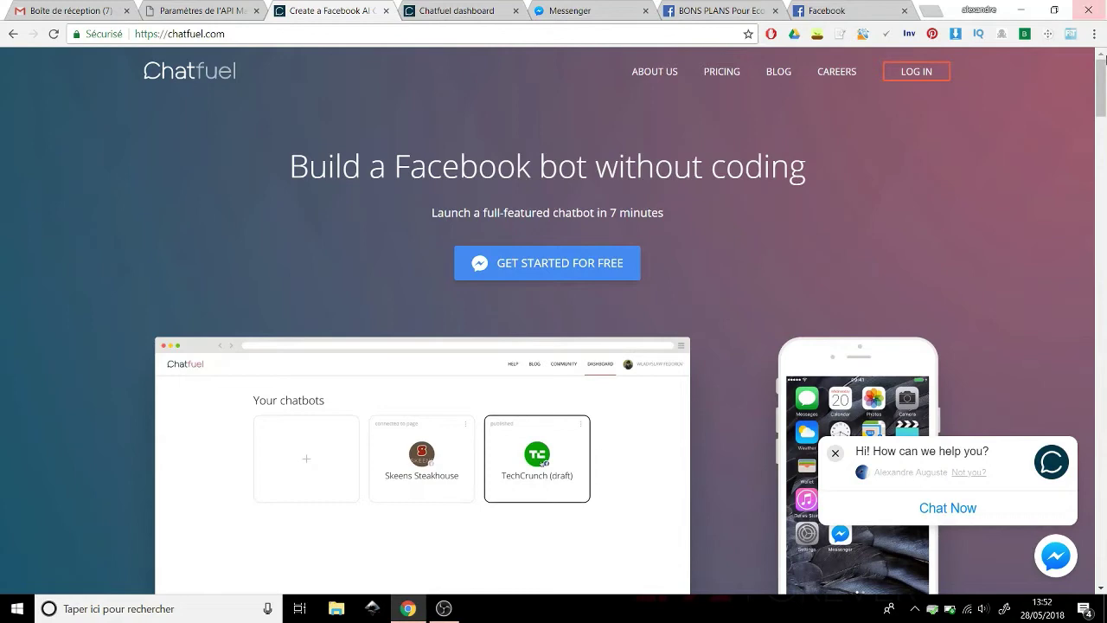
- Look over the Chatfuel home page, switch to the Chatfuel dashboard and start creating a bot from a template
scroll(1098, 90, down, 5)
scroll(1102, 80, up, 5)
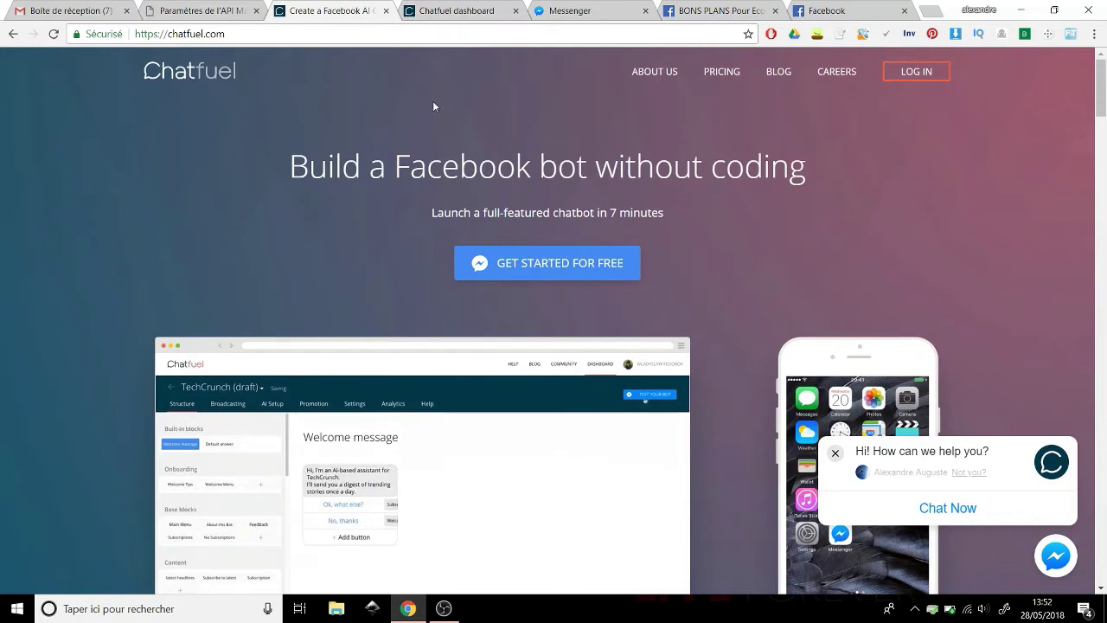
click(454, 10)
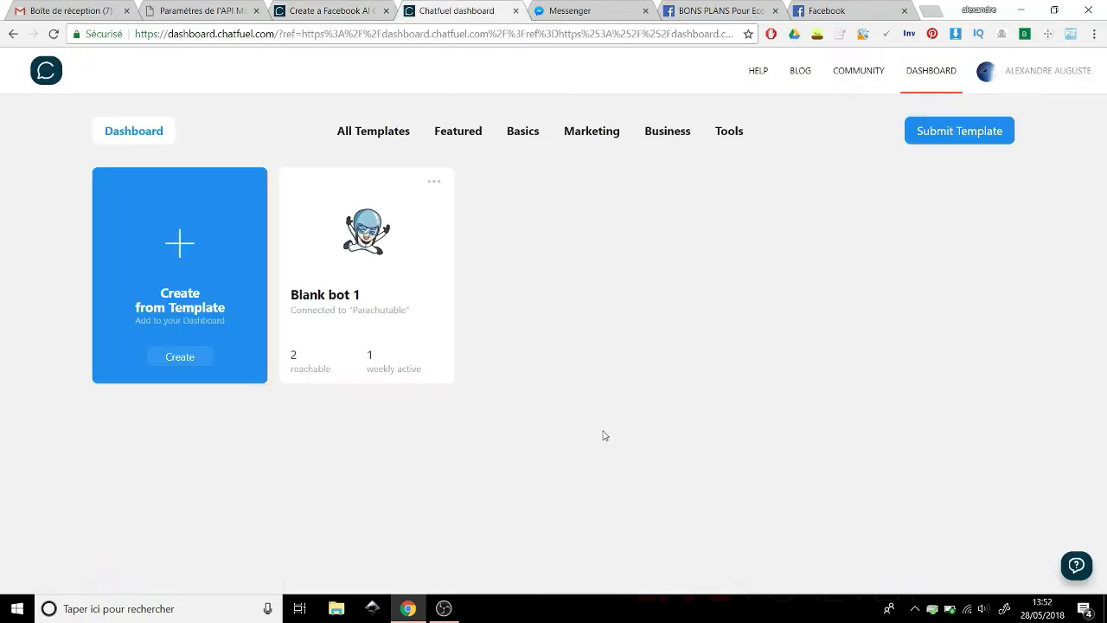
click(181, 286)
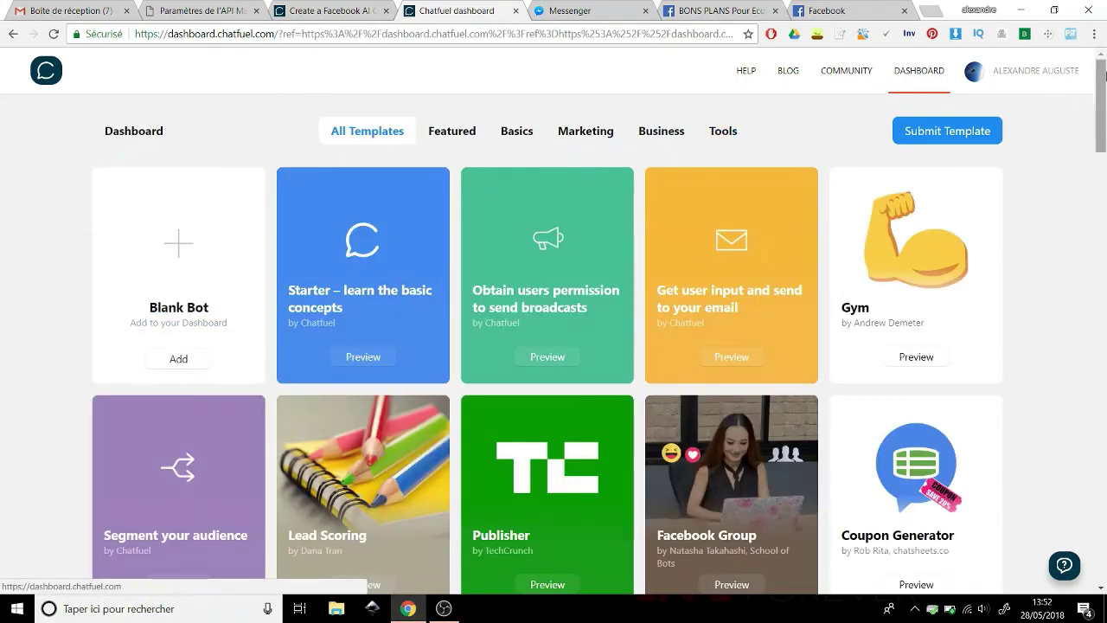
- Look through the bot template gallery and add a Blank Bot to the dashboard
drag(1105, 96, 1092, 178)
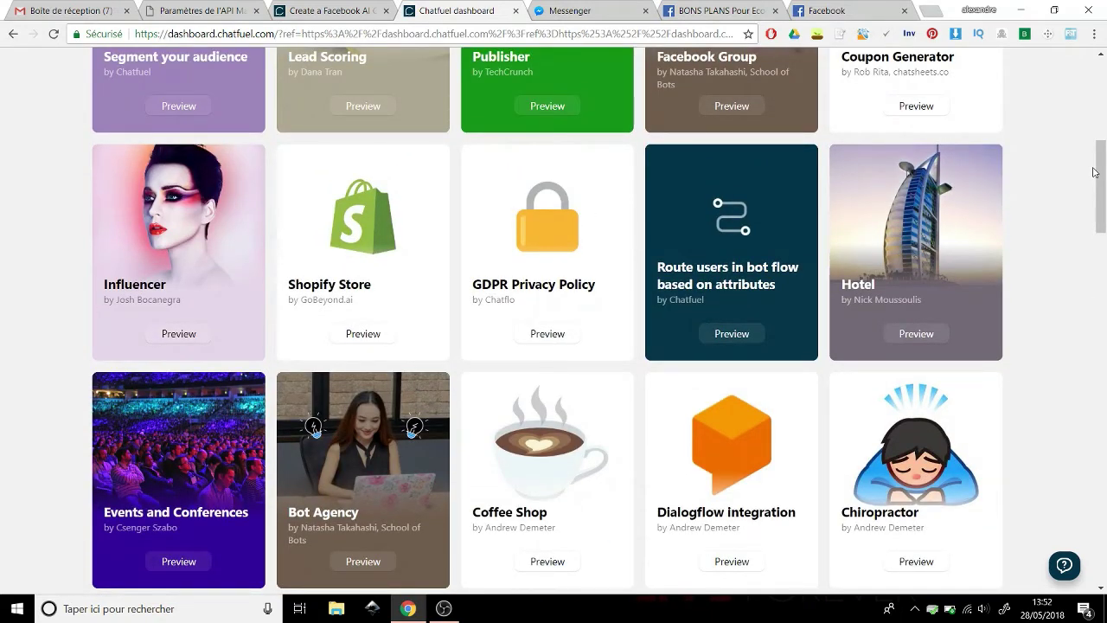
drag(1095, 172, 1105, 148)
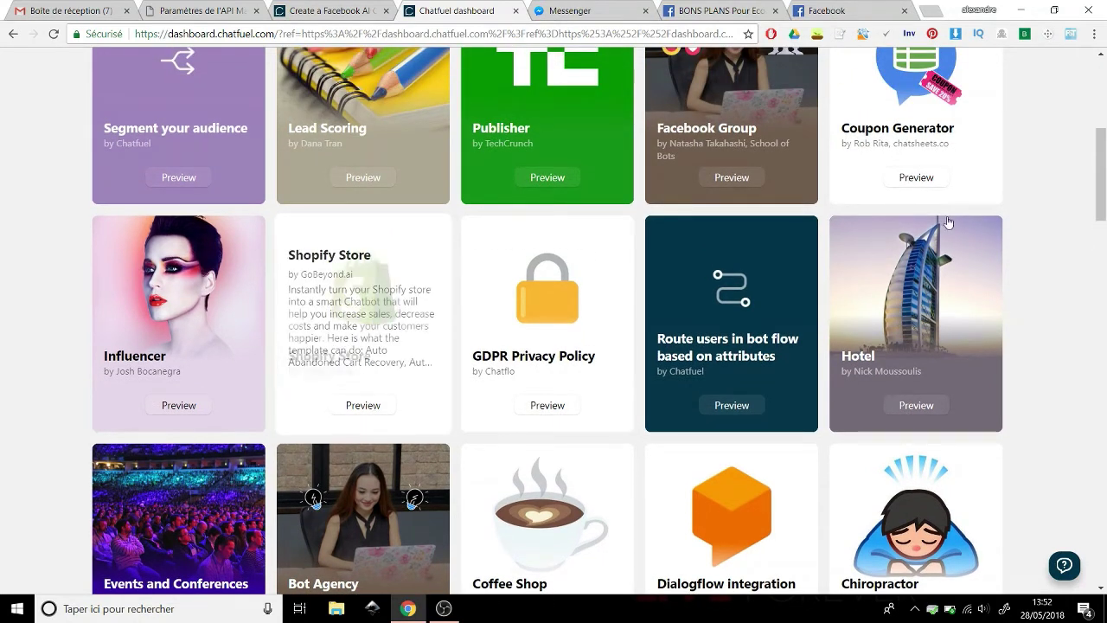
drag(1102, 193, 1103, 190)
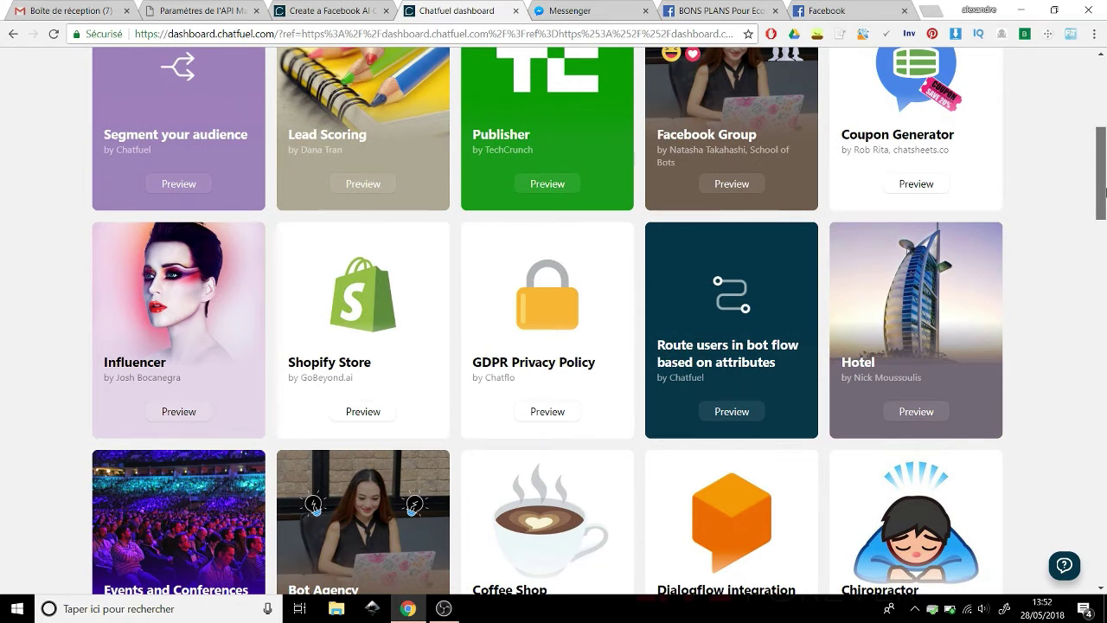
drag(1102, 190, 1080, 111)
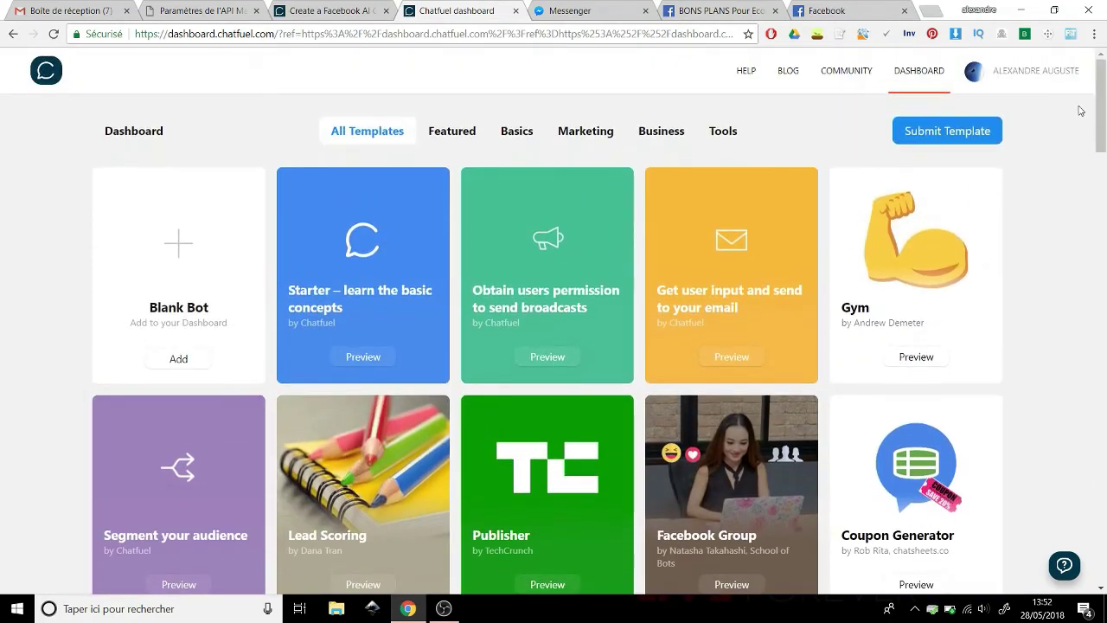
click(221, 312)
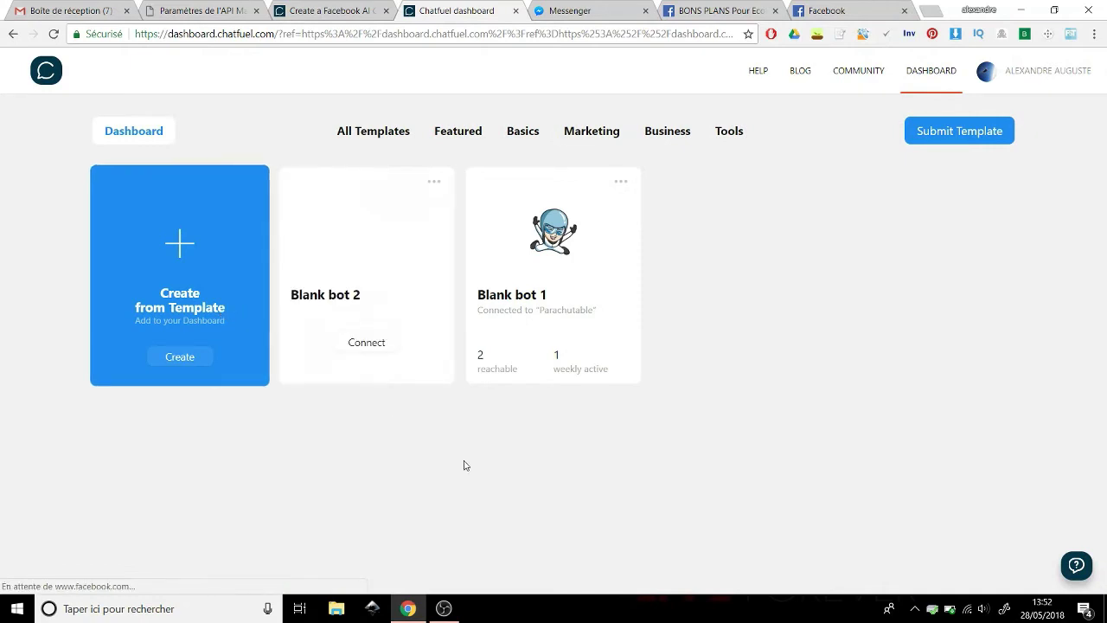
- Connect Blank bot 2 to the Facebook page "Bons plans pour économiser et gagner de l'argent"
click(384, 345)
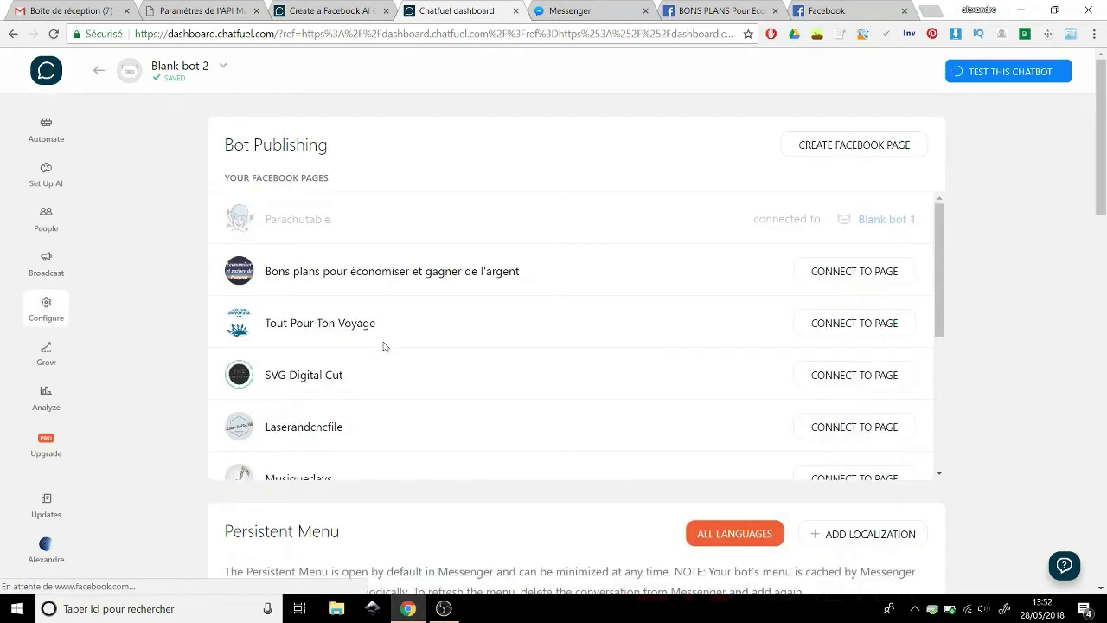
click(824, 272)
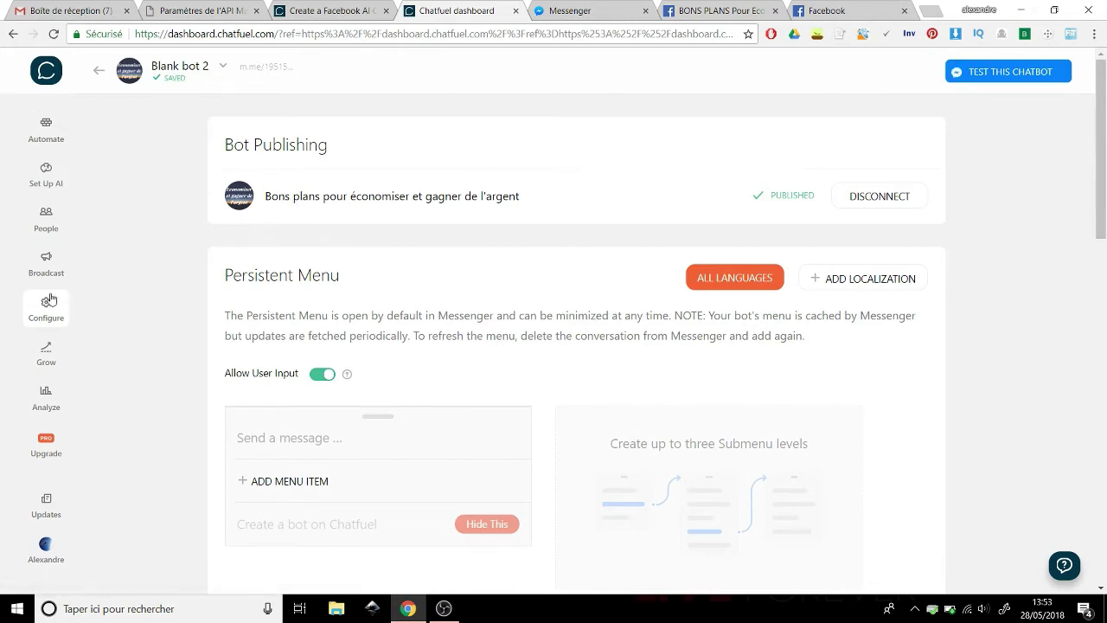
- Review the bot's welcome message text in the automation section and compare it with the Parachutable page's greeting in Messenger
click(53, 142)
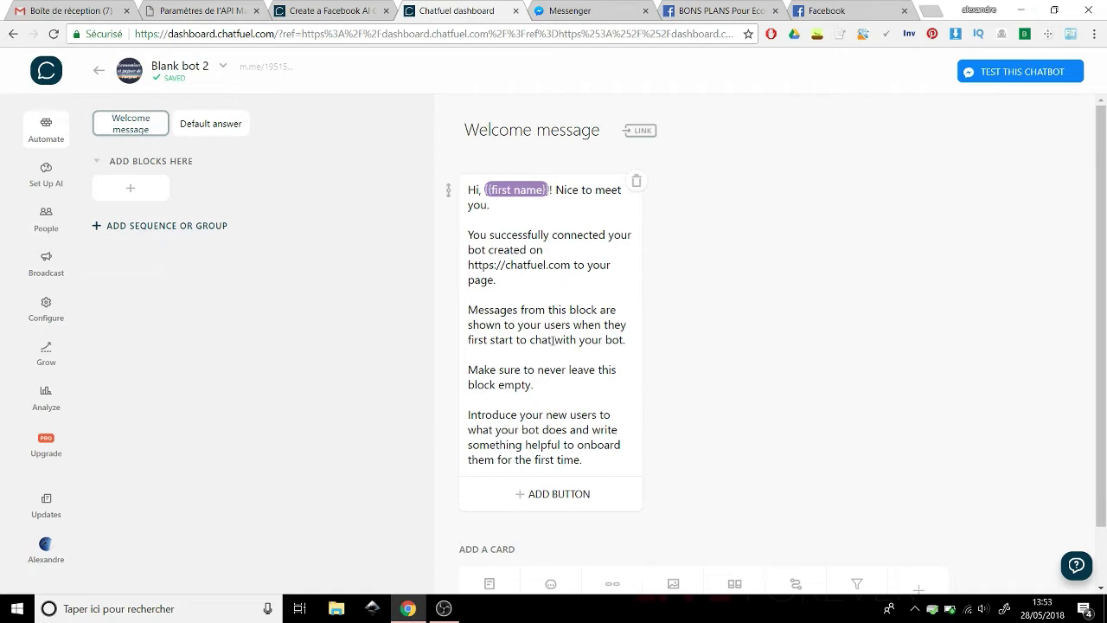
drag(561, 361, 549, 310)
click(549, 309)
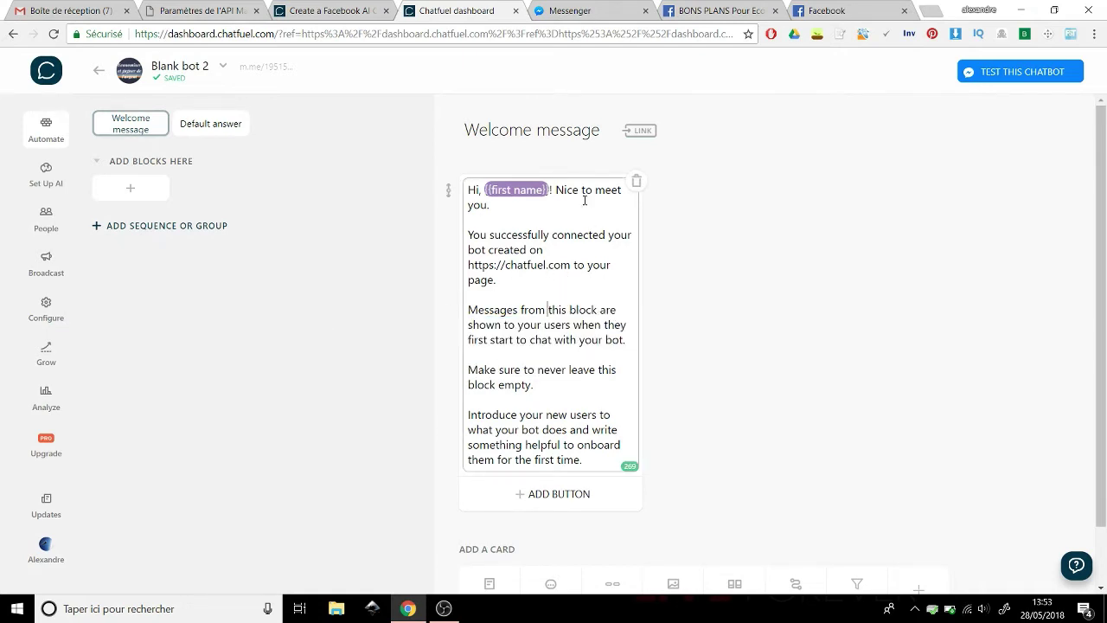
click(597, 11)
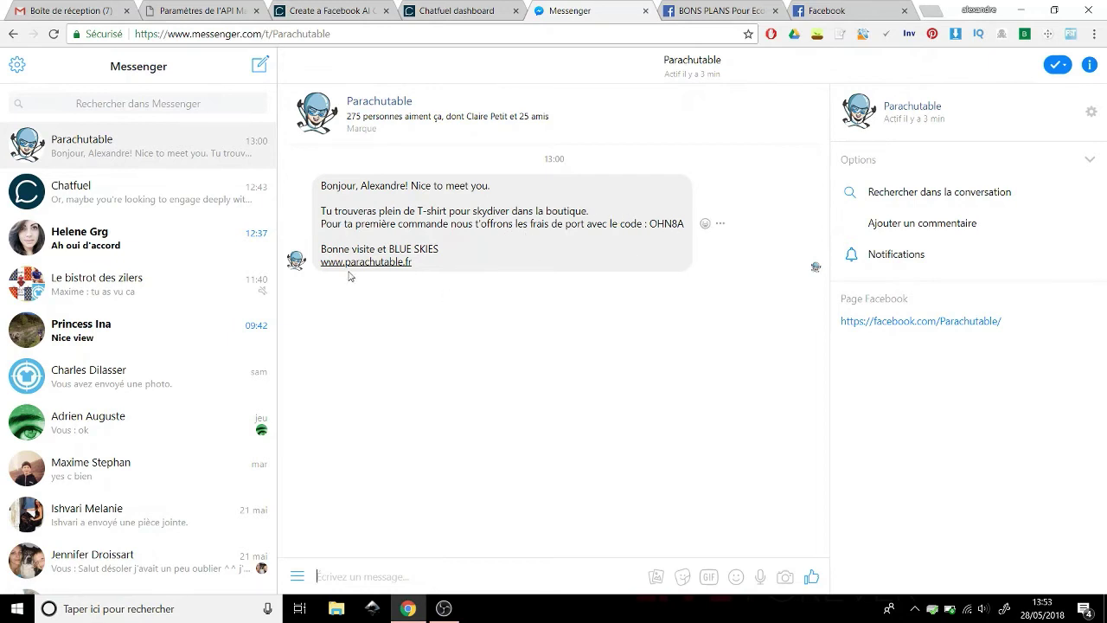
click(473, 9)
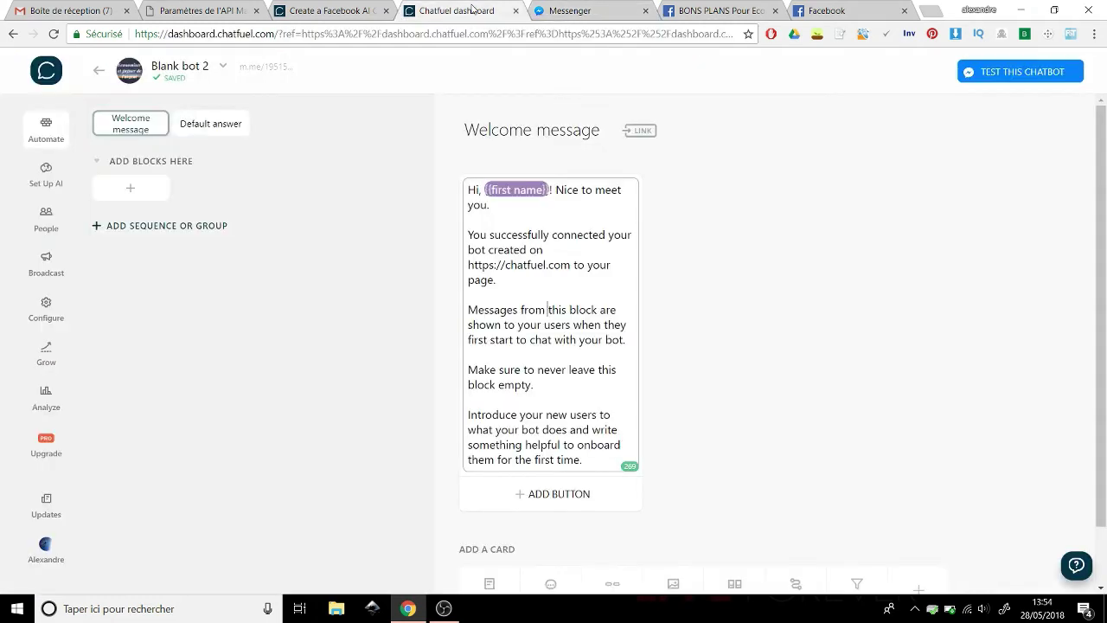
click(692, 170)
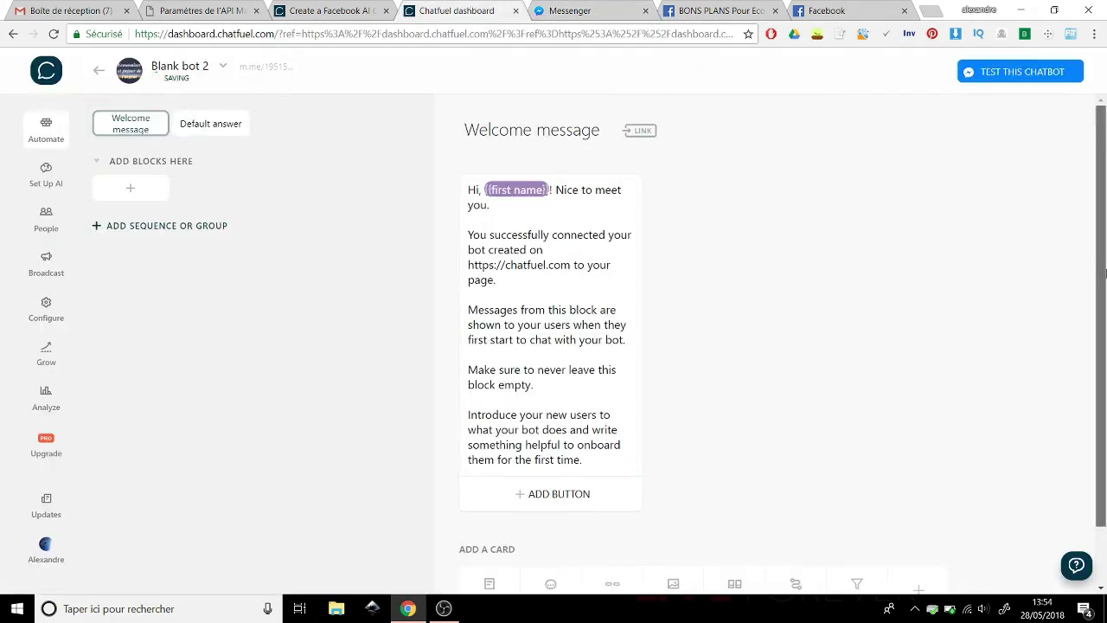
- Examine the card types for the welcome message, the default answer block and the People section, and return to the automation blocks
drag(1105, 268, 1105, 365)
scroll(1001, 136, up, 1)
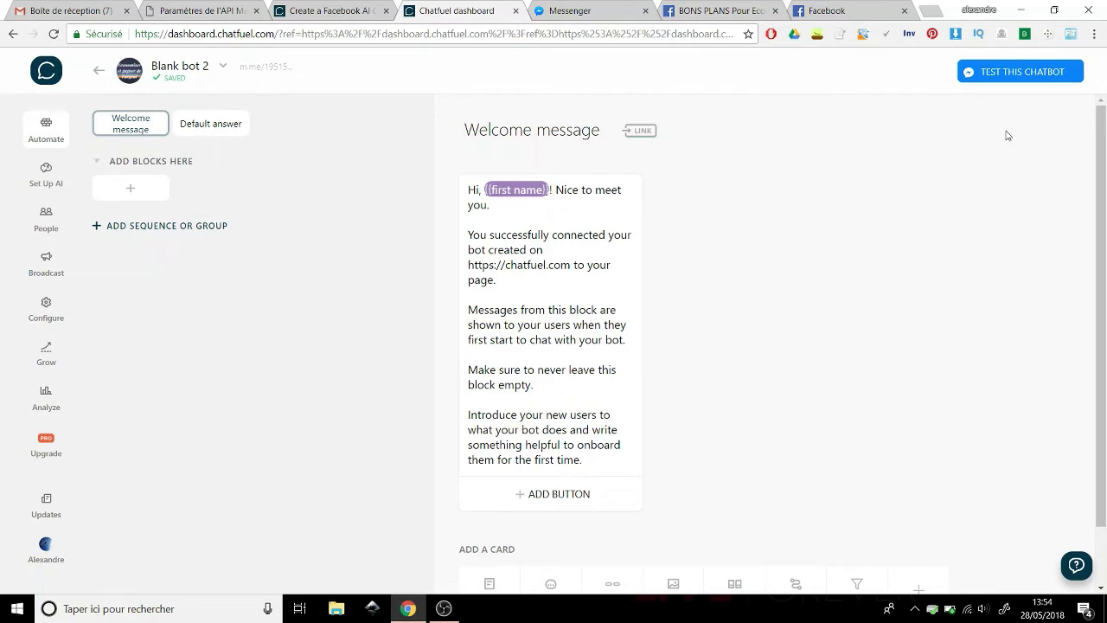
drag(1102, 183, 1102, 239)
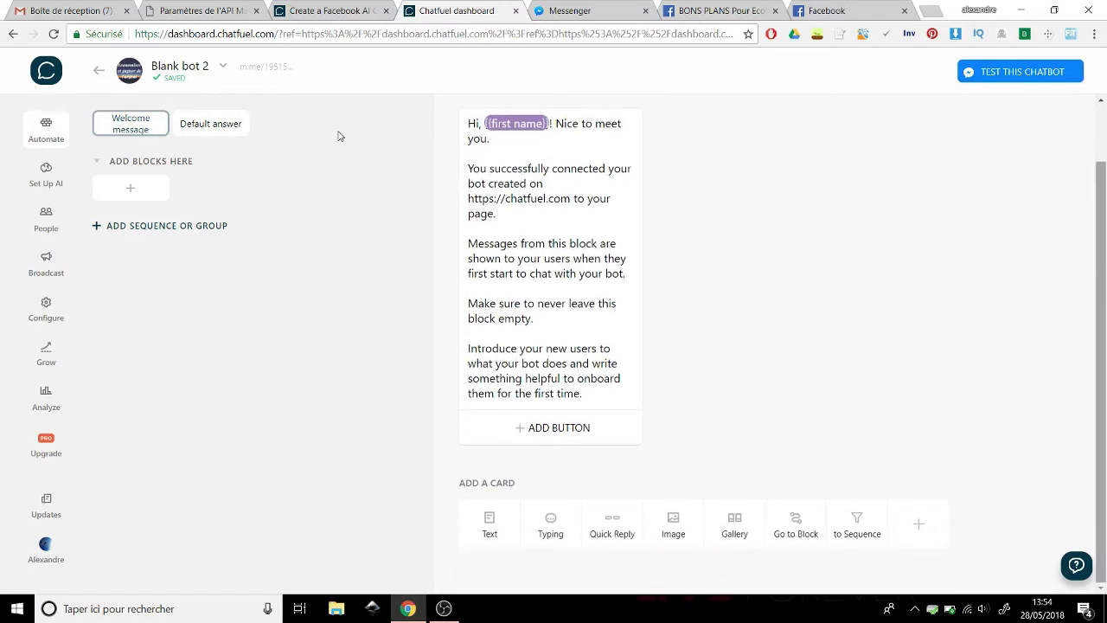
click(229, 126)
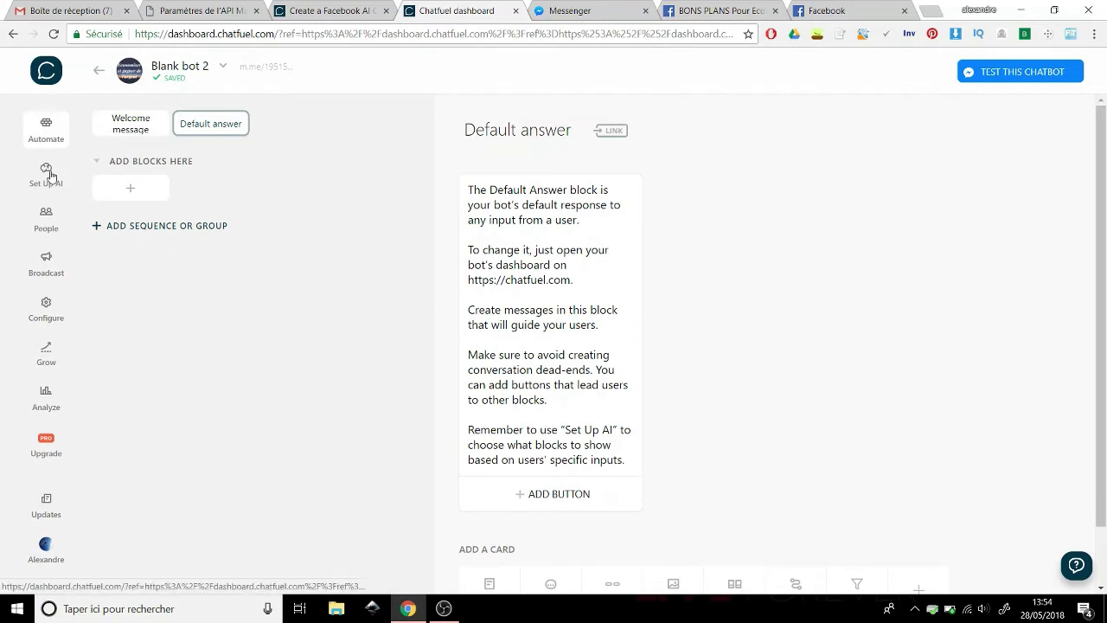
click(48, 217)
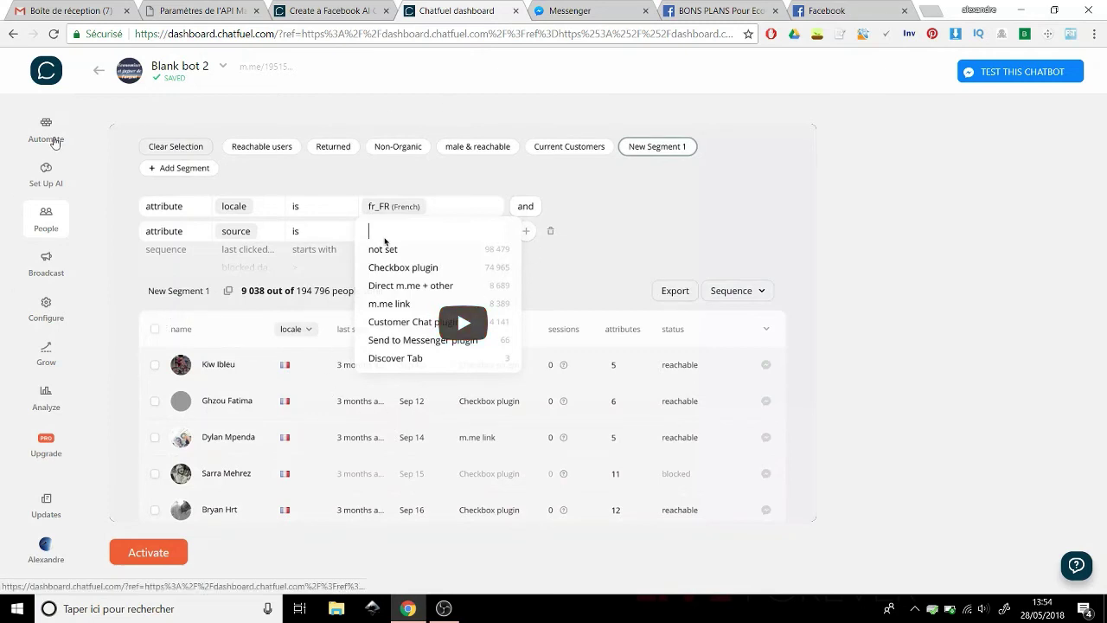
click(54, 142)
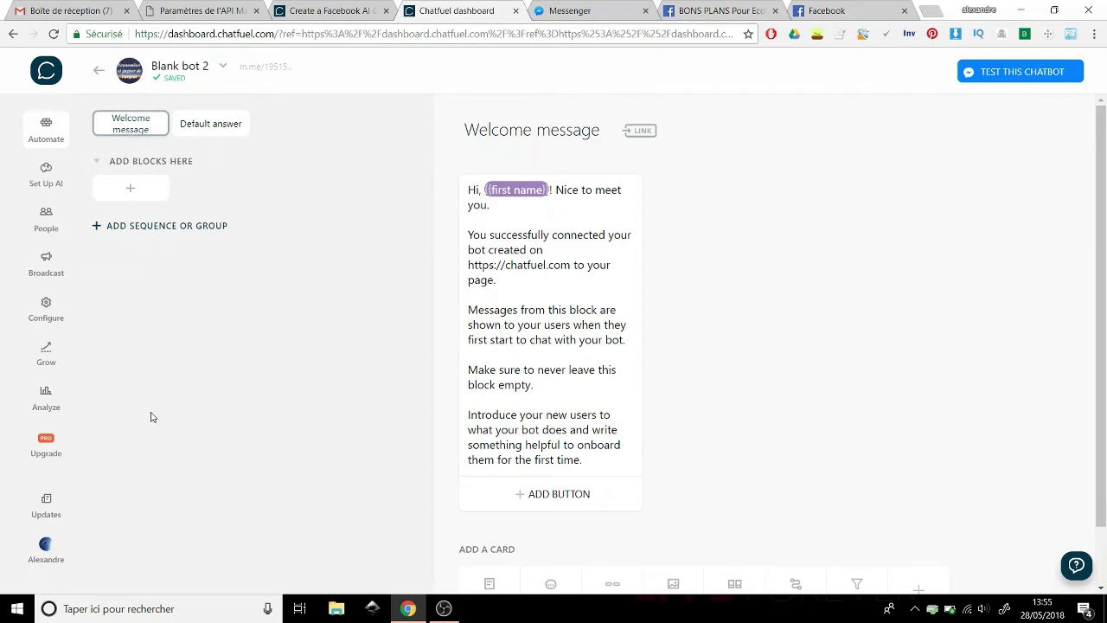
- Add a new untitled block to the bot's automation and delete it
click(162, 204)
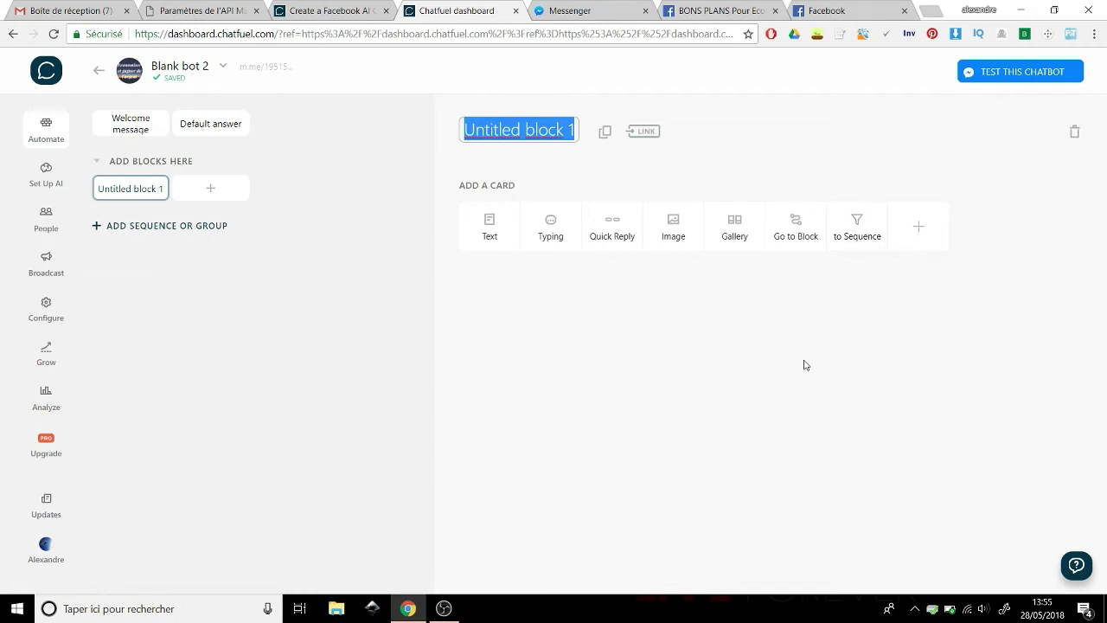
click(1075, 131)
click(647, 367)
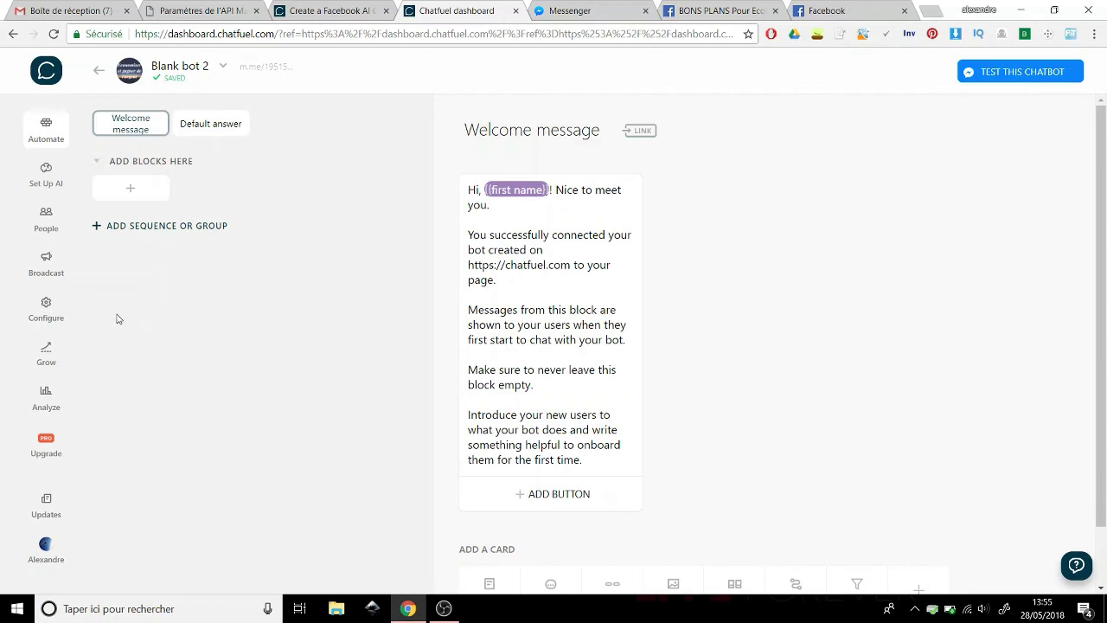
- Examine the broadcast settings for delivering a message now and return to the welcome message's available card types
click(58, 270)
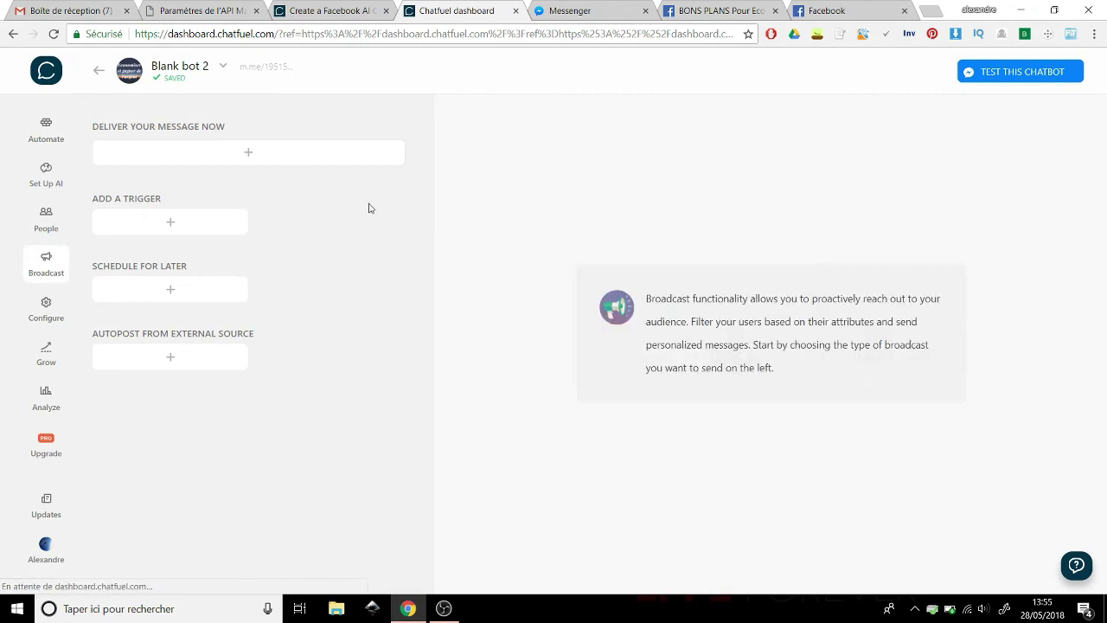
click(307, 158)
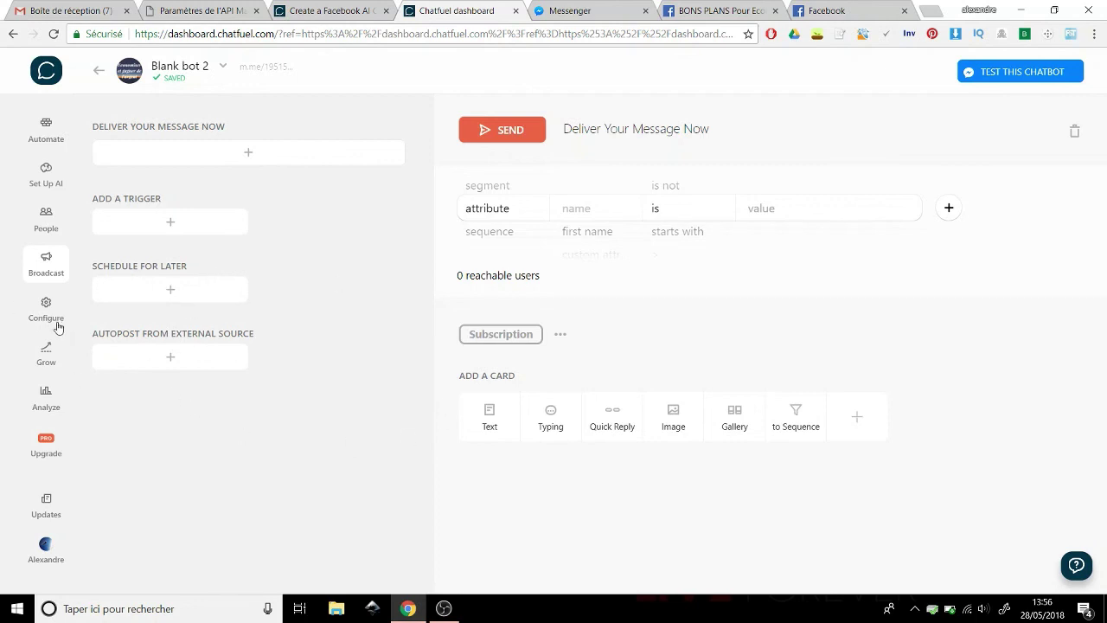
click(54, 133)
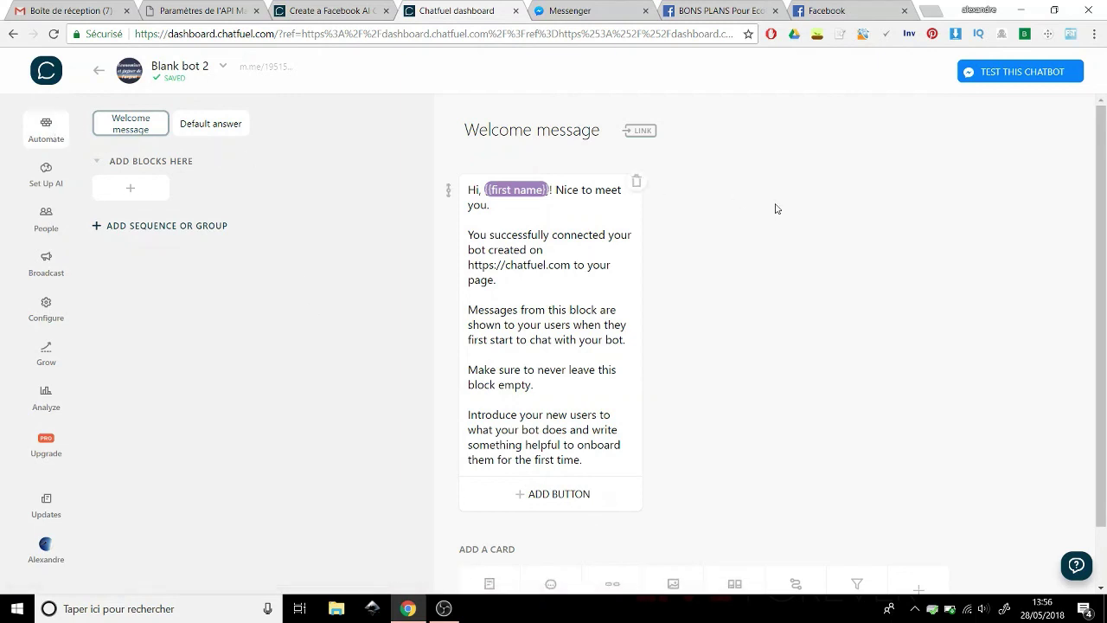
drag(1105, 200, 1106, 286)
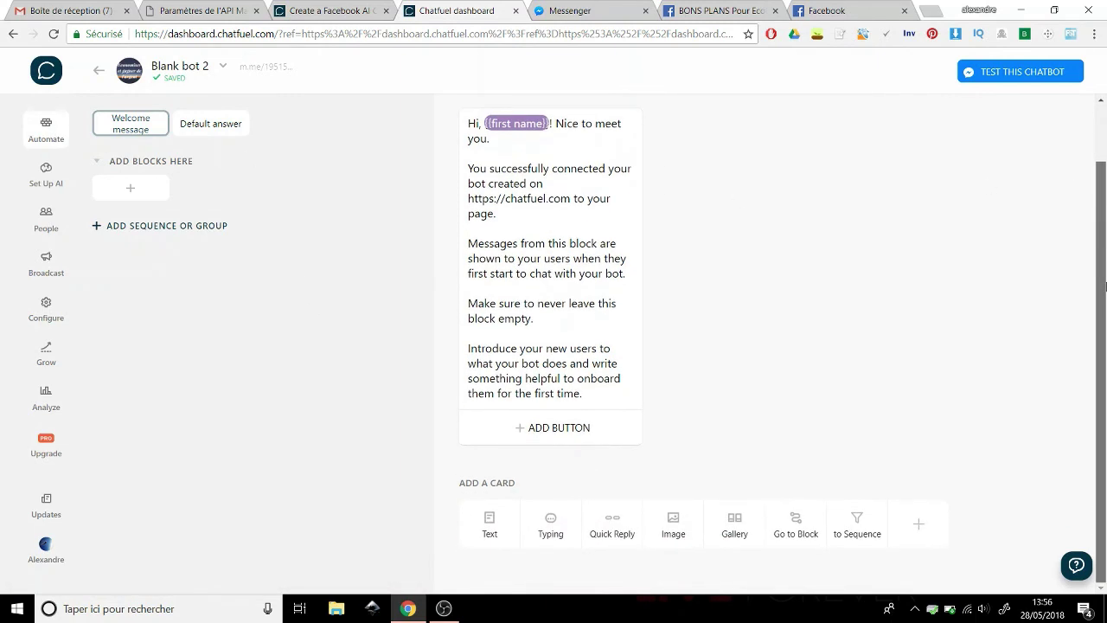